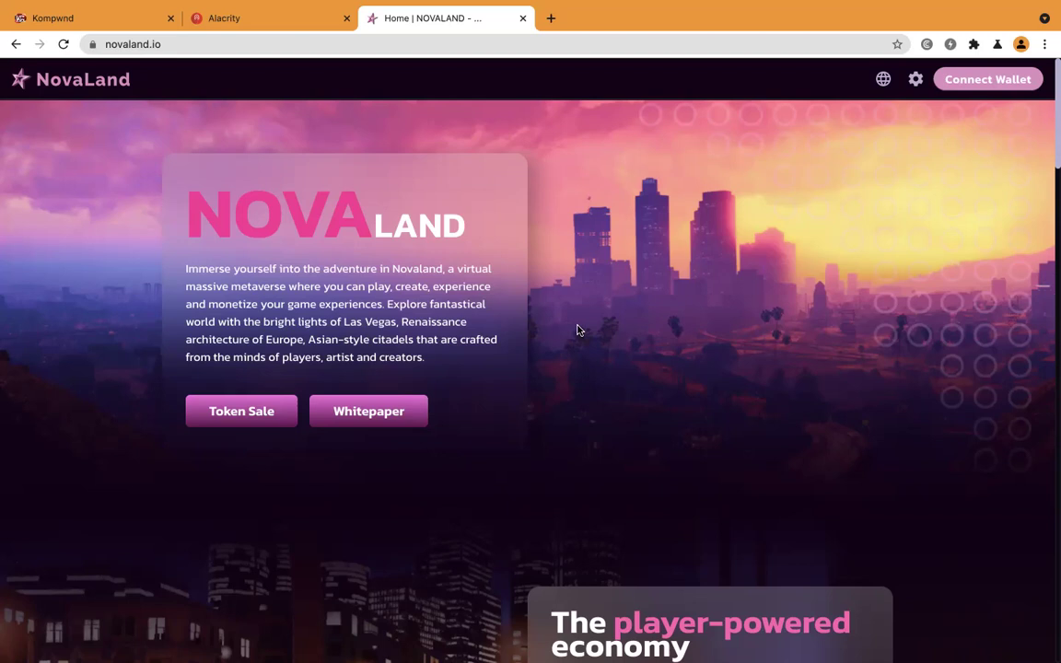
Examine the Novaland home page's introduction, player-powered economy section and the staking, Nova cities and NFT market descriptions.
scroll(579, 330, "down", 1)
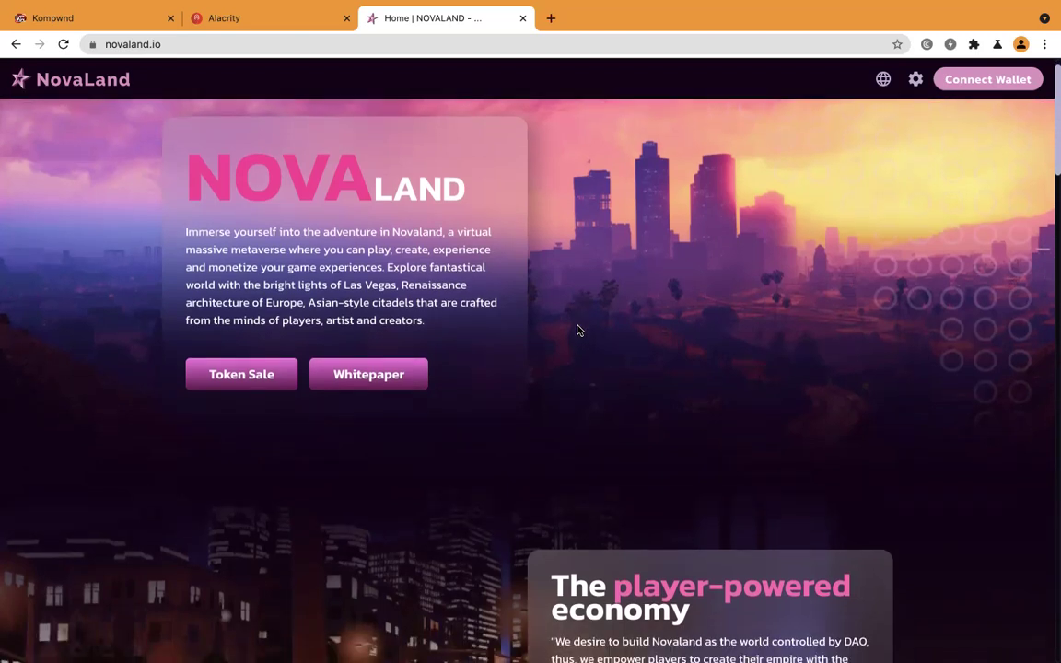
scroll(579, 330, "down", 3)
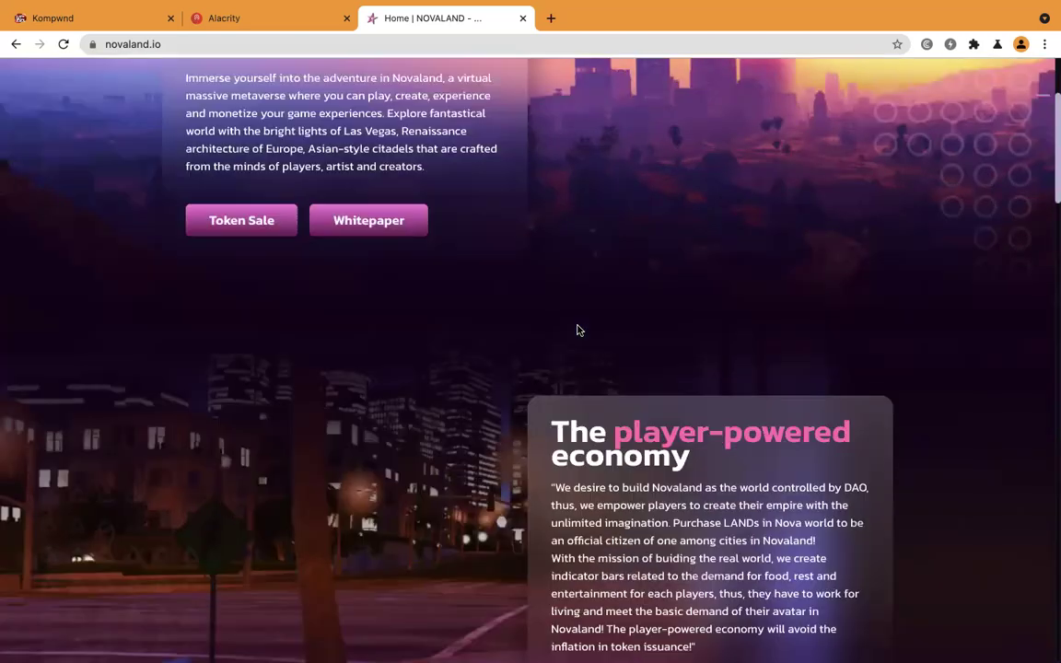
scroll(578, 330, "down", 5)
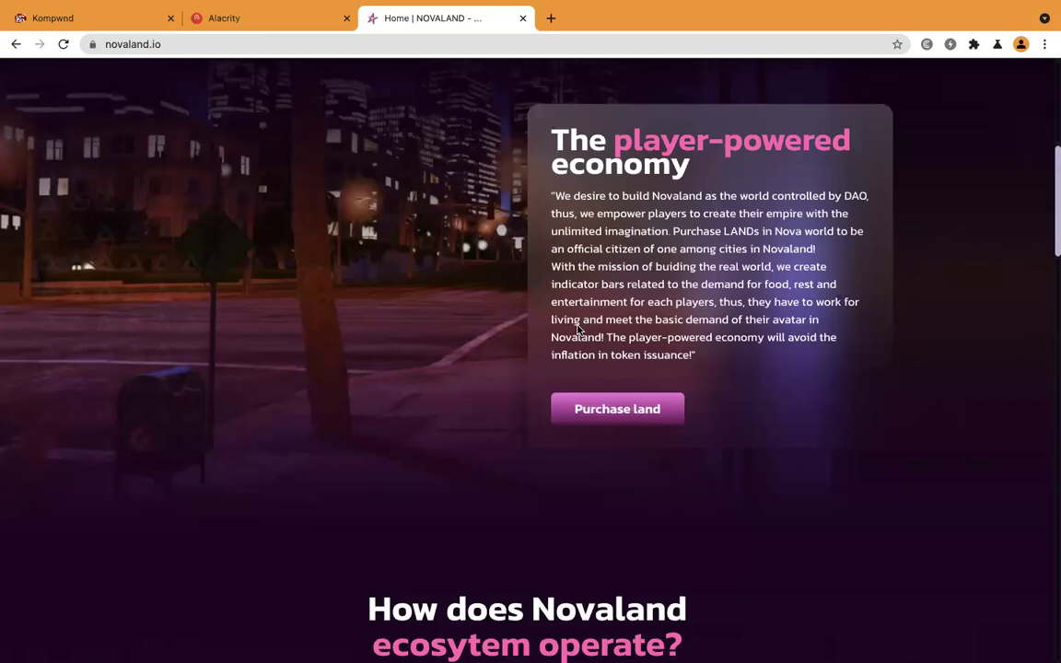
scroll(579, 330, "down", 4)
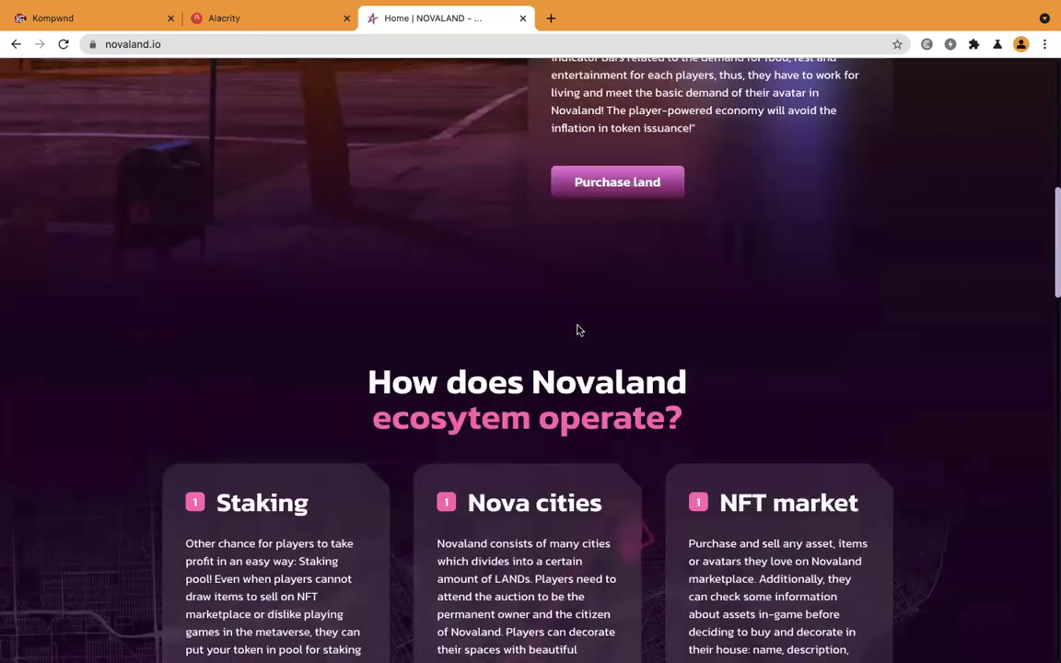
scroll(579, 330, "down", 3)
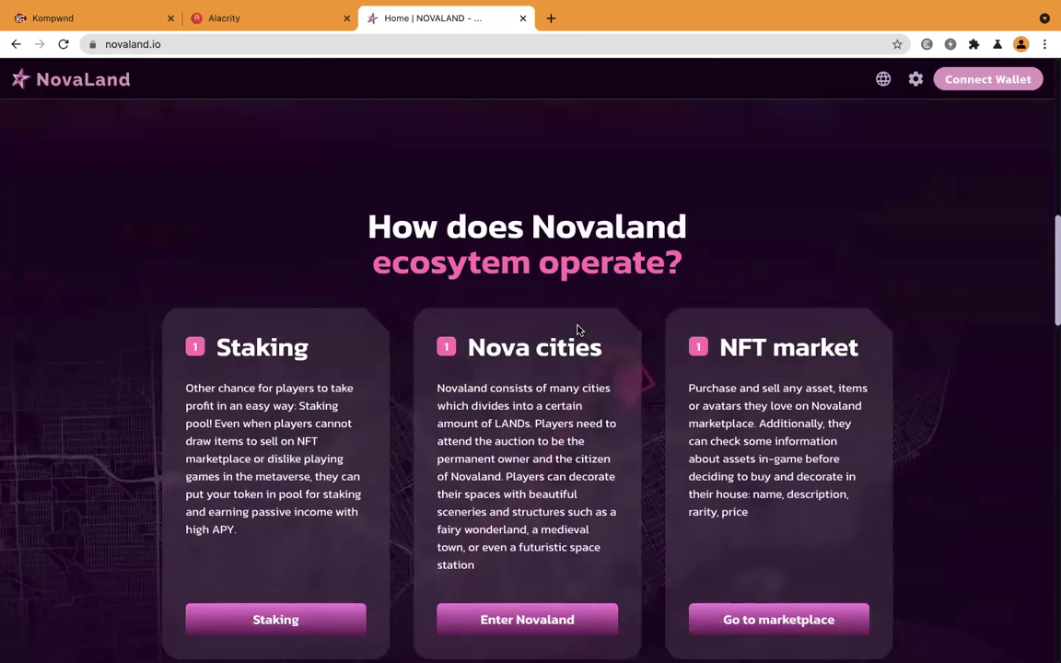
scroll(579, 330, "down", 6)
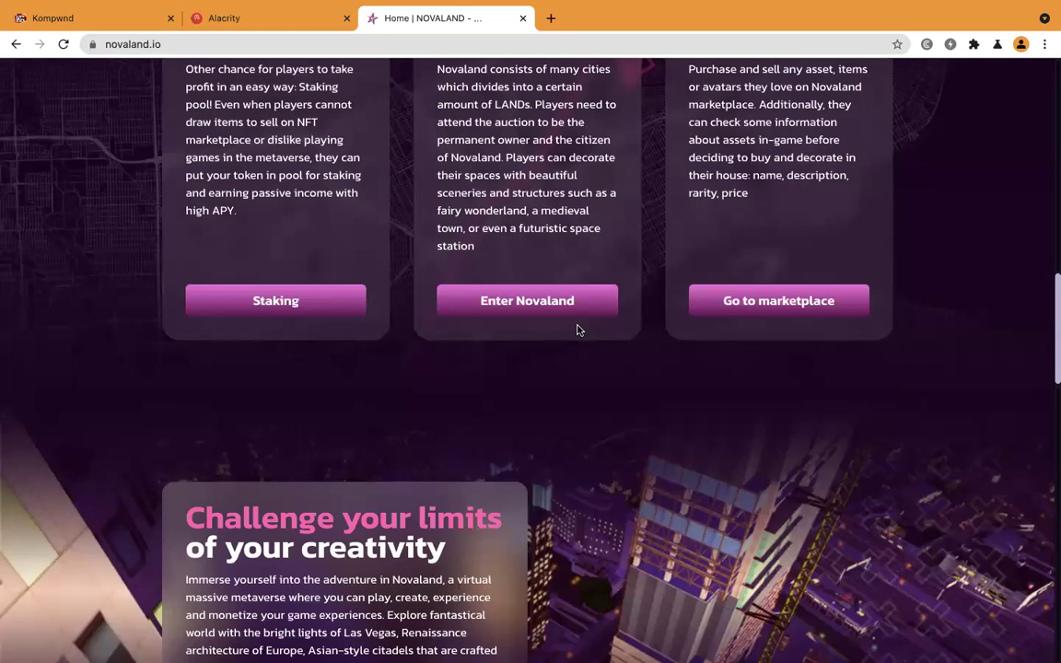
scroll(579, 330, "down", 1)
scroll(579, 334, "up", 1)
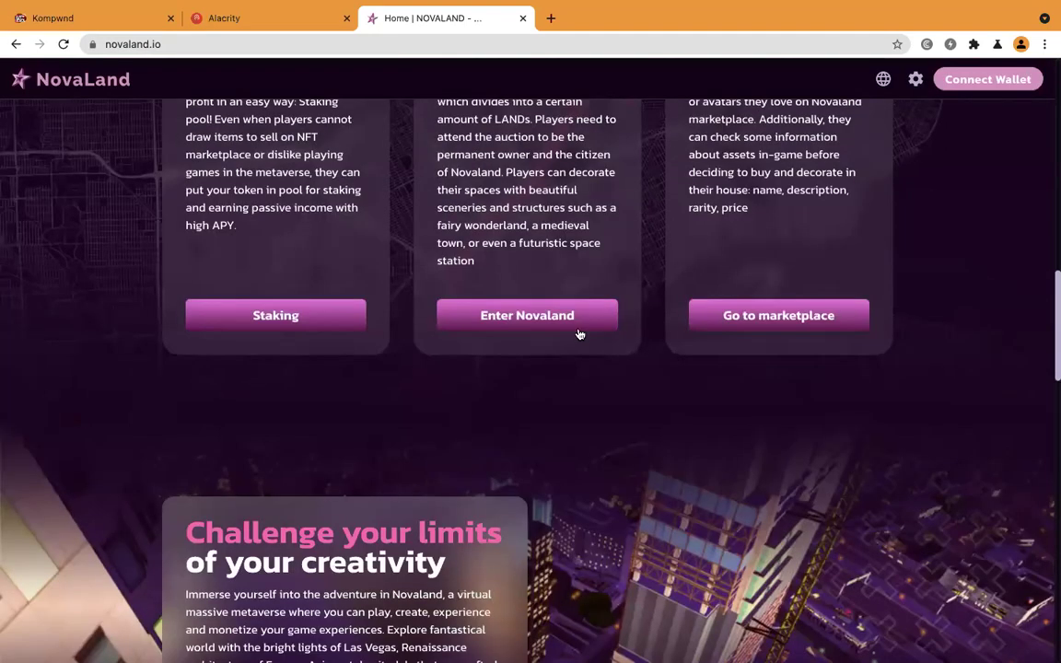
scroll(579, 333, "up", 1)
Read the creativity section and the token distribution under Tokenomics on the Novaland home page.
scroll(579, 333, "down", 6)
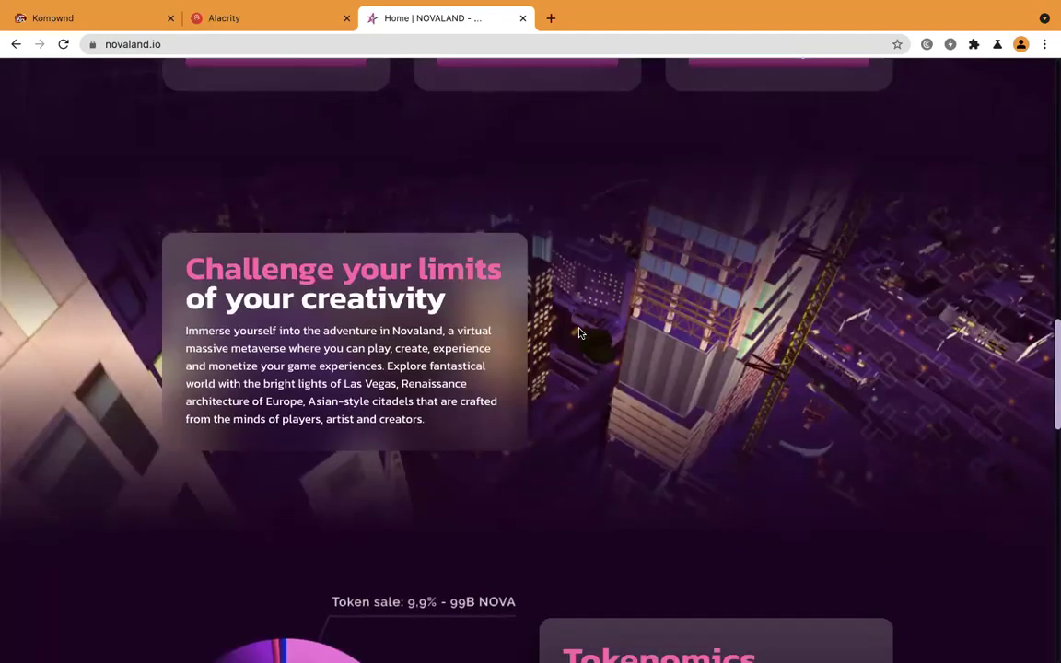
scroll(579, 334, "down", 6)
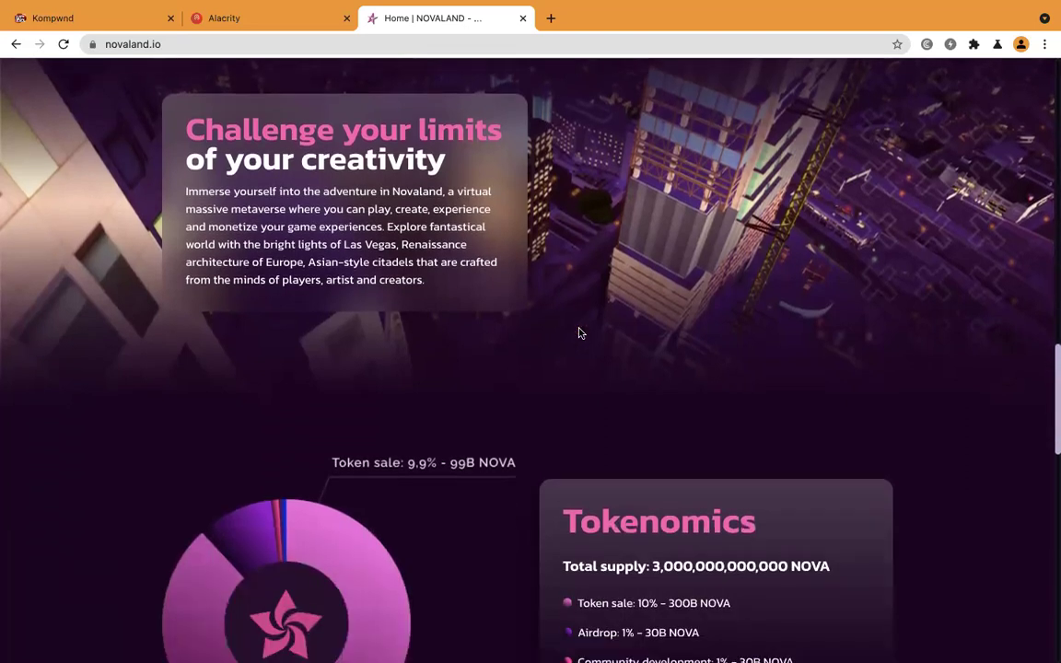
scroll(580, 333, "down", 1)
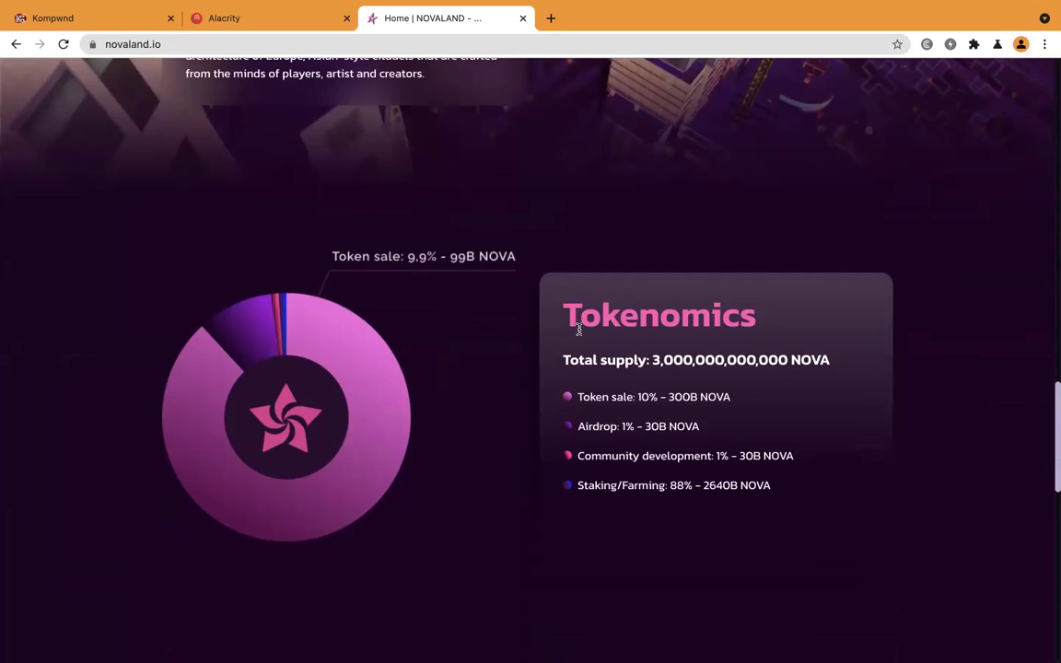
scroll(578, 330, "down", 10)
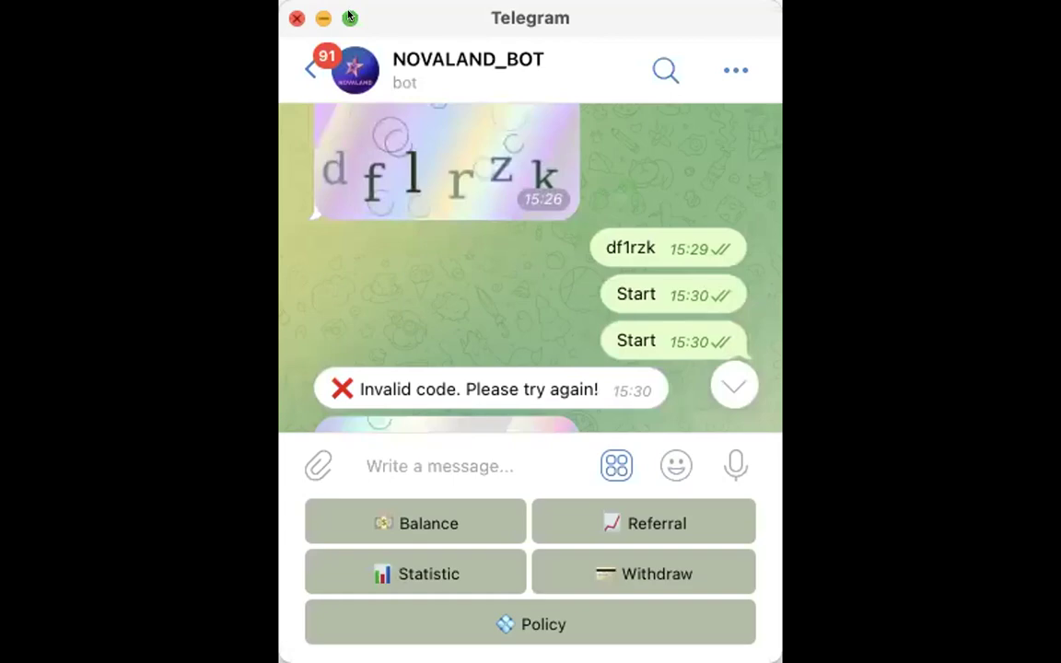
Switch to Telegram, make its window full screen, and review the NOVALAND_BOT chat from the airdrop welcome message through the captcha exchanges.
left_click(350, 18)
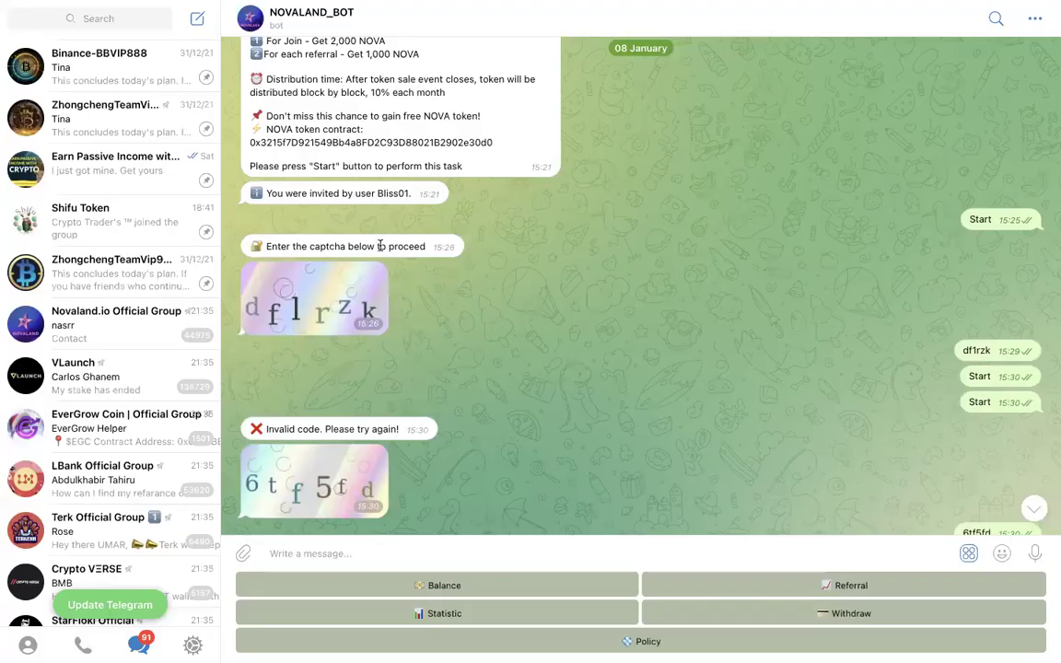
scroll(458, 172, "up", 2)
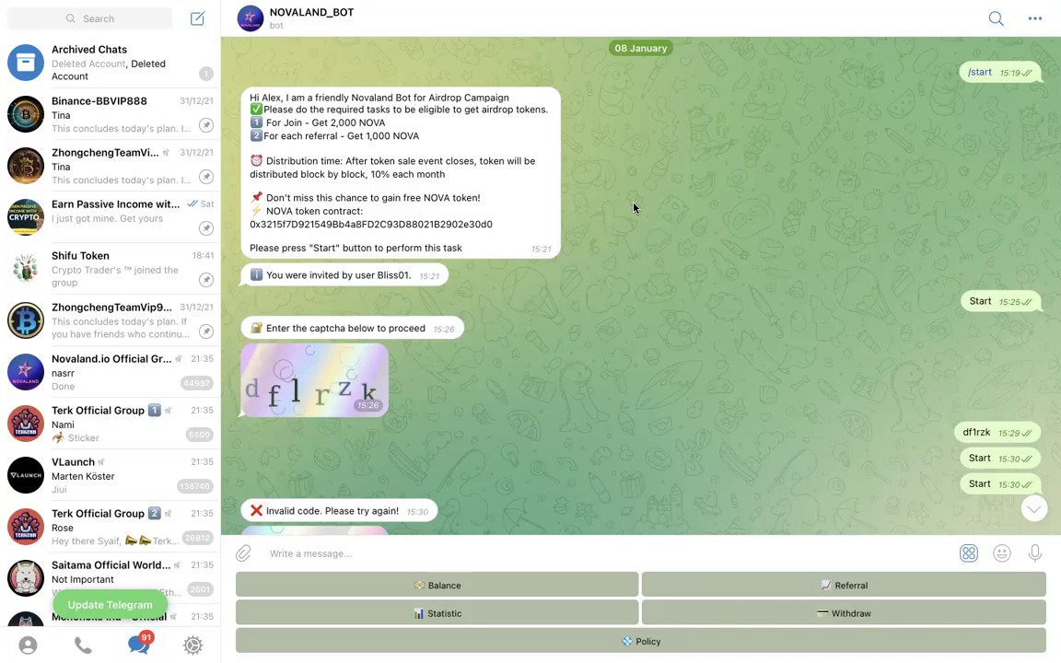
scroll(779, 267, "down", 3)
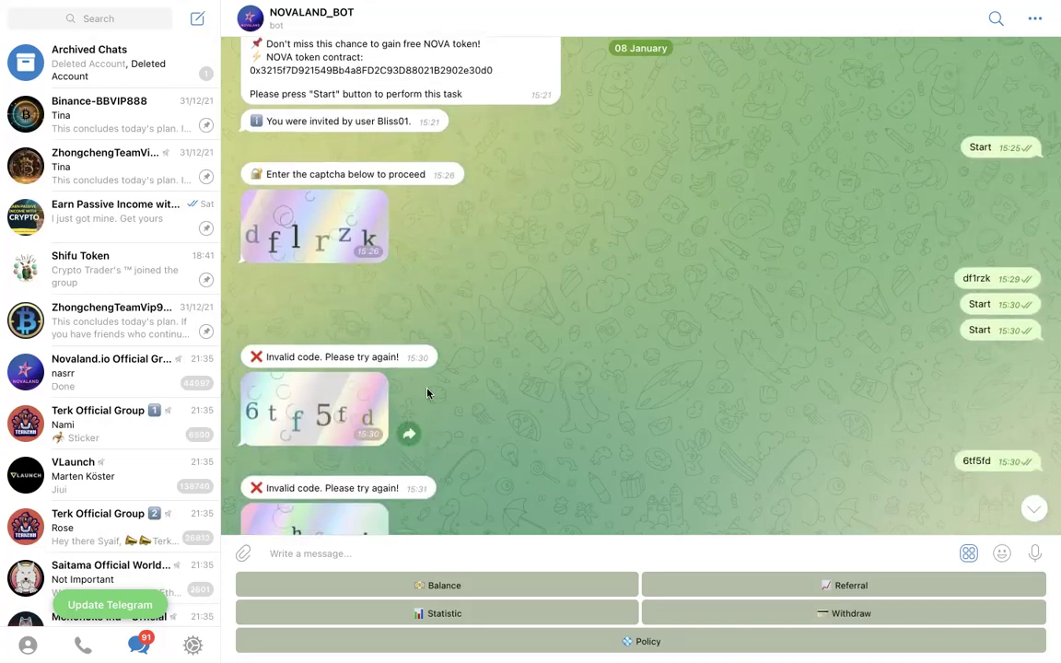
scroll(427, 396, "down", 1)
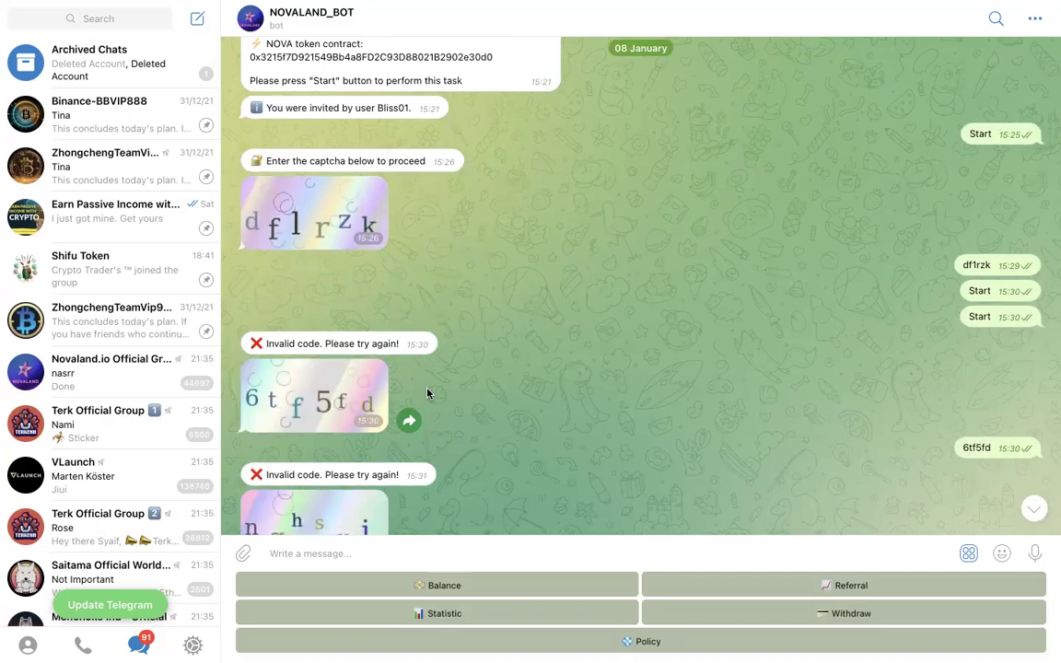
scroll(427, 393, "down", 1)
scroll(318, 373, "down", 10)
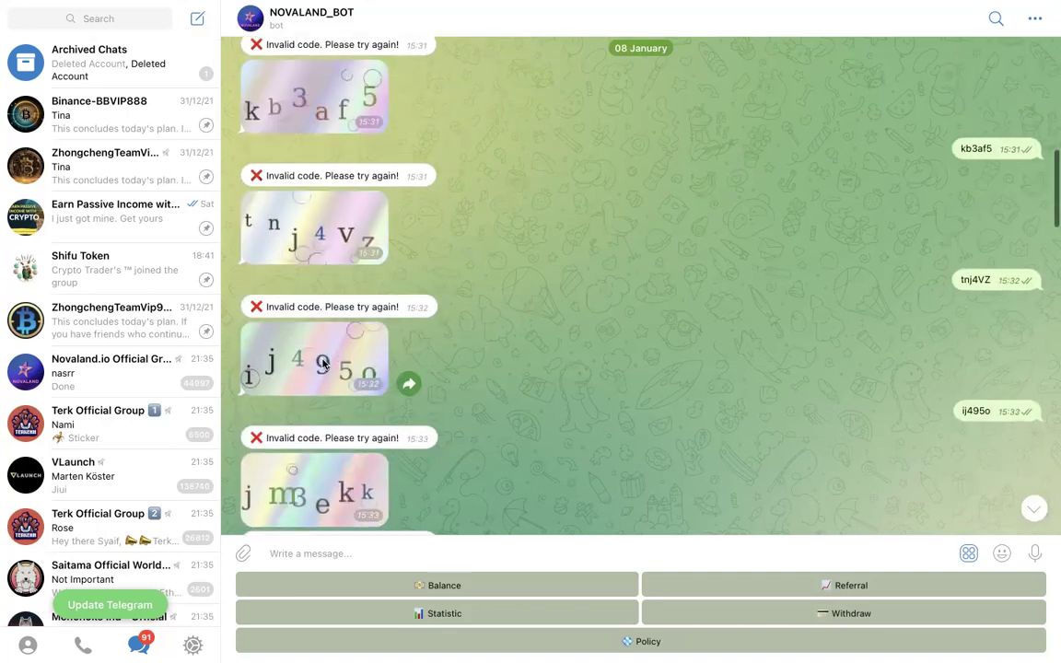
scroll(322, 364, "down", 1)
scroll(322, 364, "down", 1)
scroll(323, 364, "down", 2)
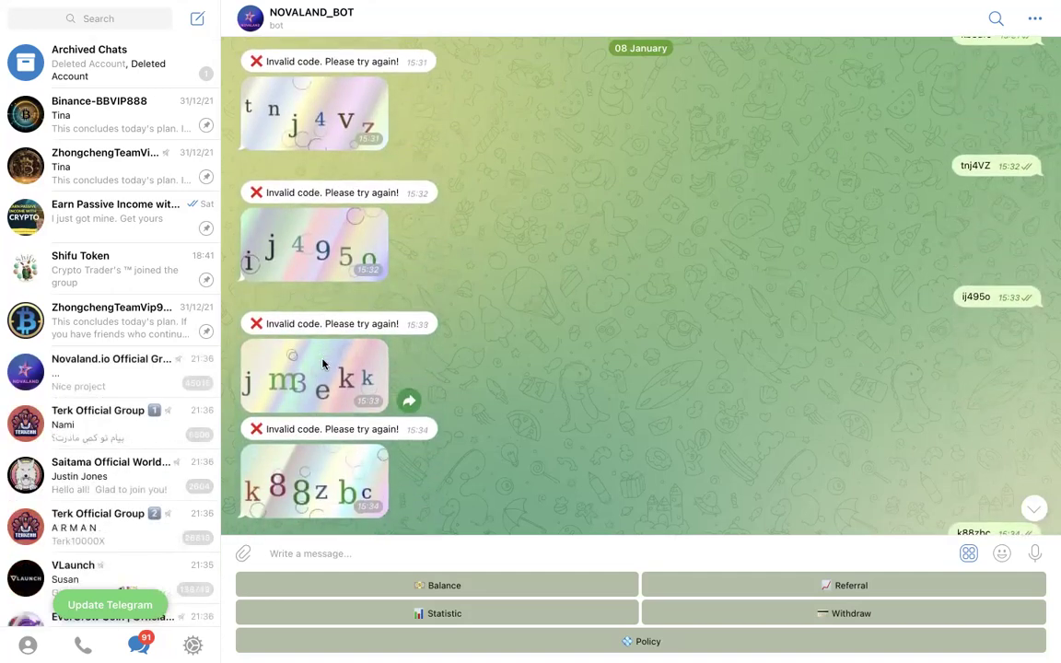
scroll(323, 364, "down", 5)
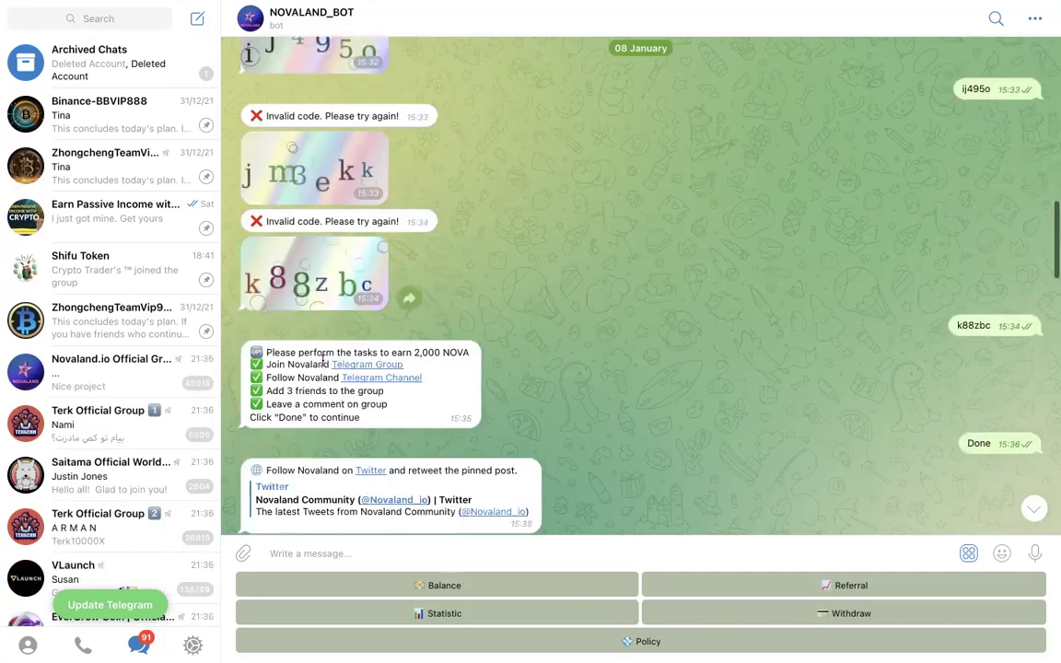
View the Novaland Telegram group and official channel linked in the bot's 2,000 NOVA task list, returning to the bot chat after each.
scroll(322, 364, "down", 2)
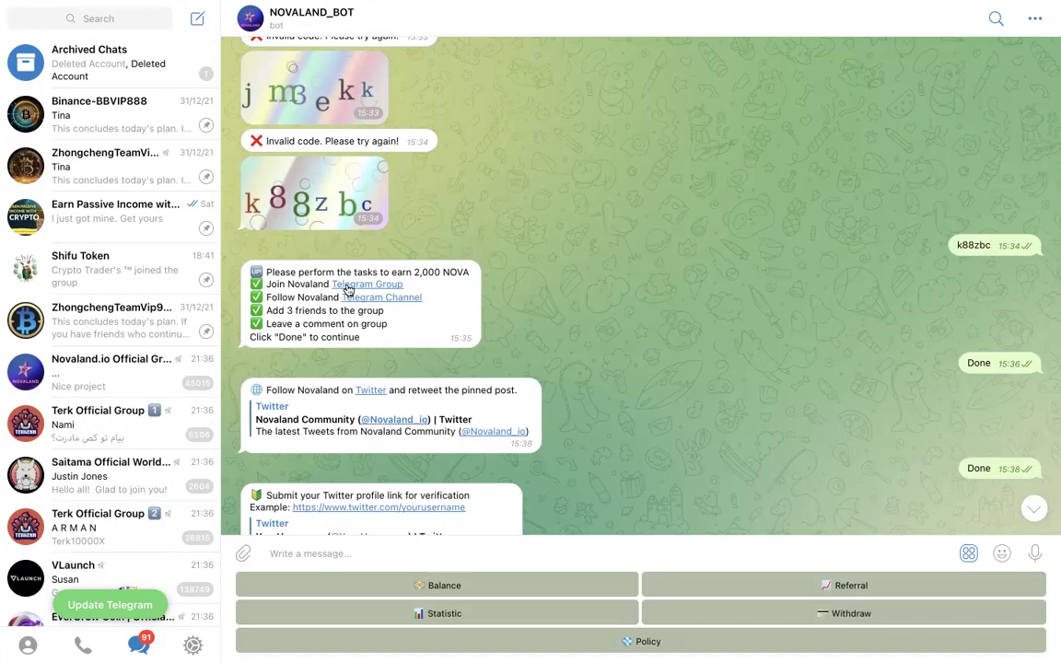
left_click(351, 290)
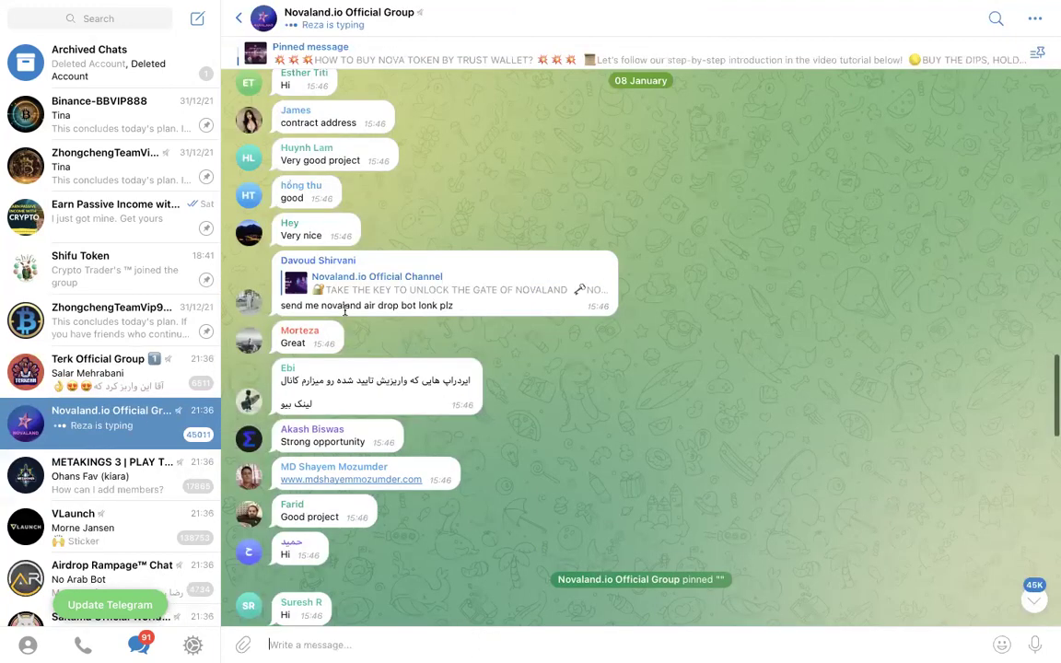
left_click(238, 22)
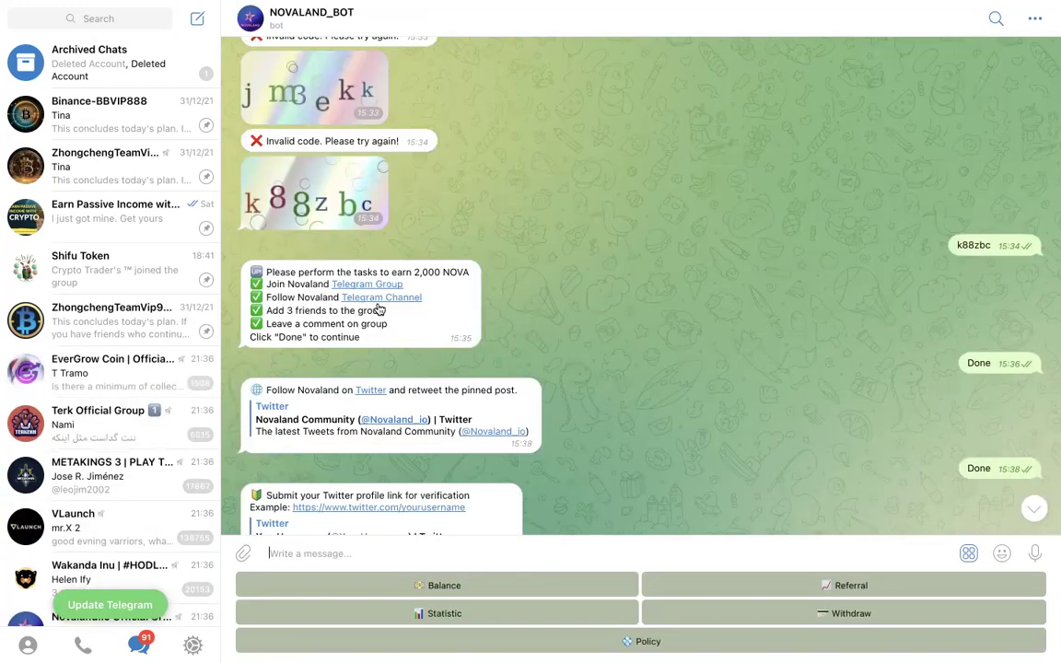
left_click(390, 301)
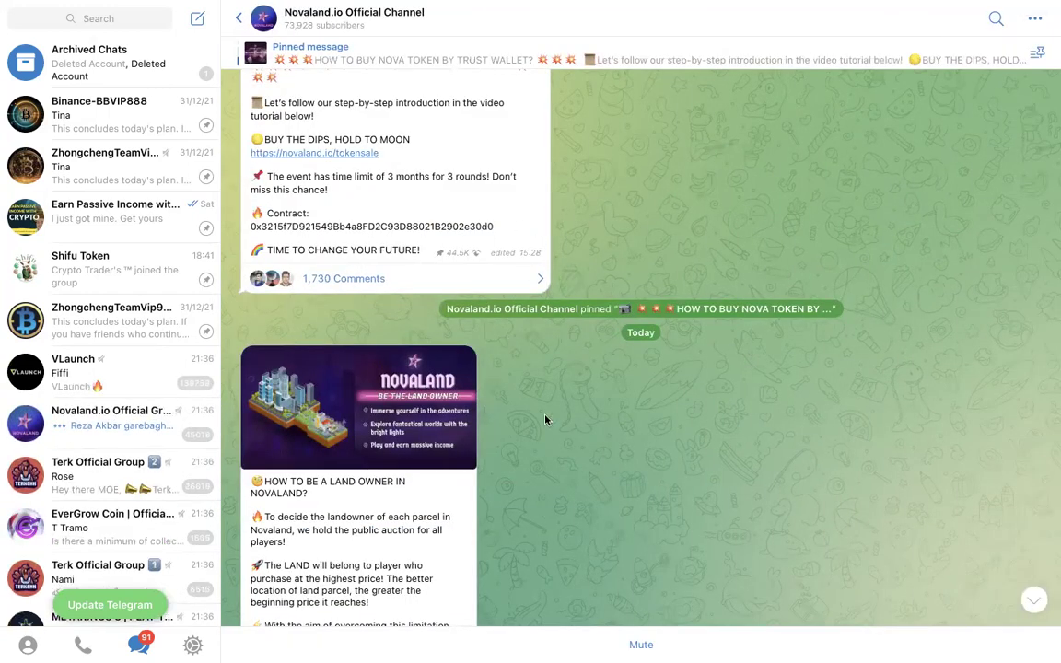
left_click(238, 21)
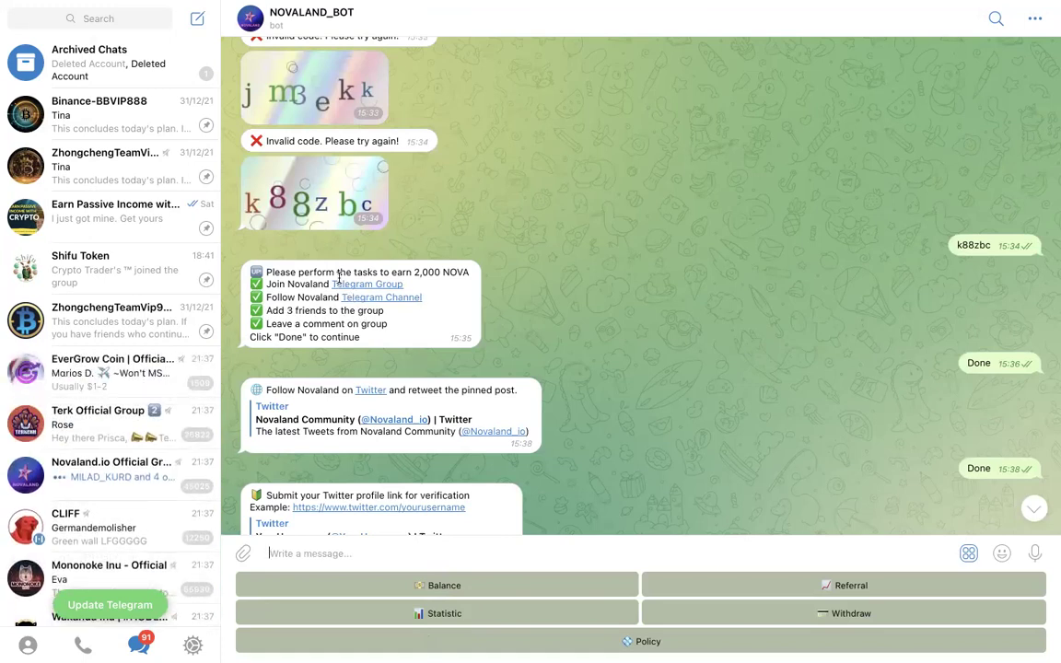
View the Novaland group's info page and its message thread through the task list link, and return to the bot chat.
left_click(387, 291)
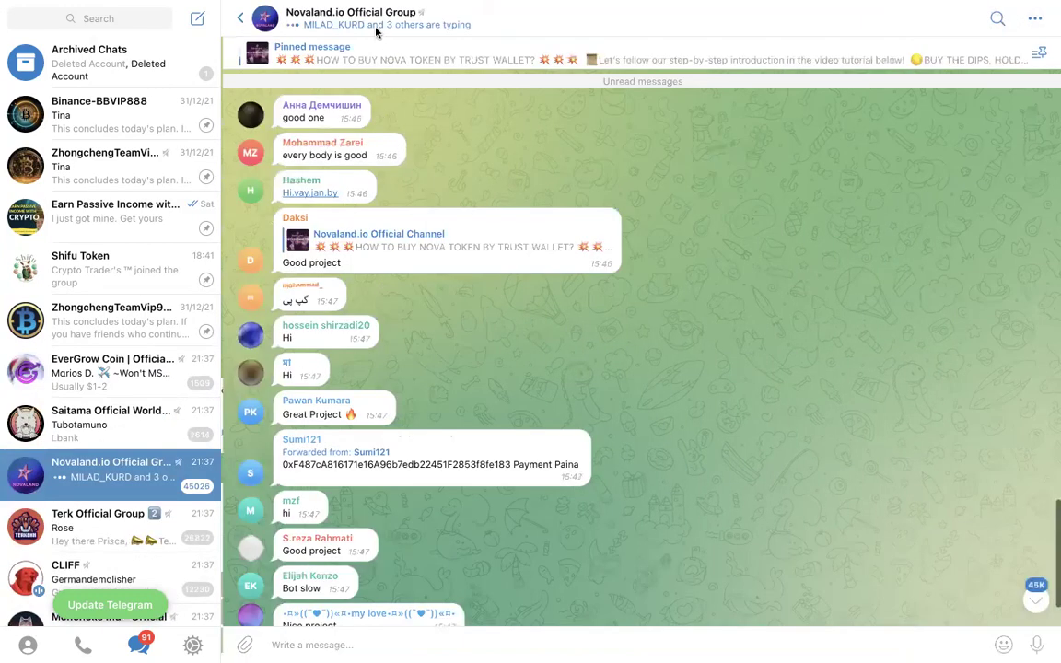
left_click(339, 21)
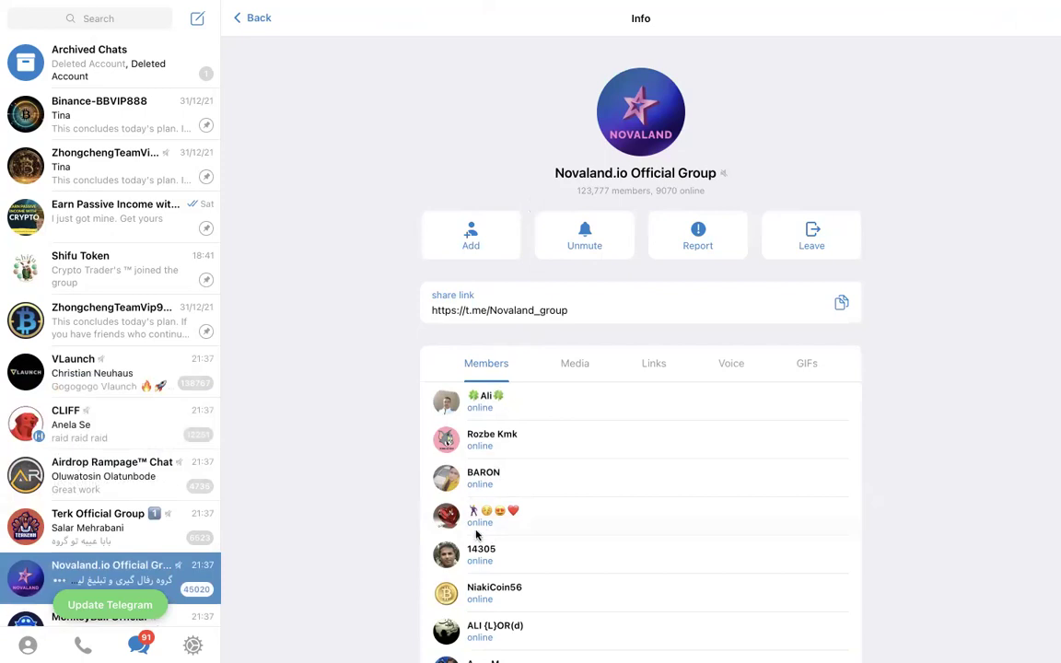
left_click(241, 18)
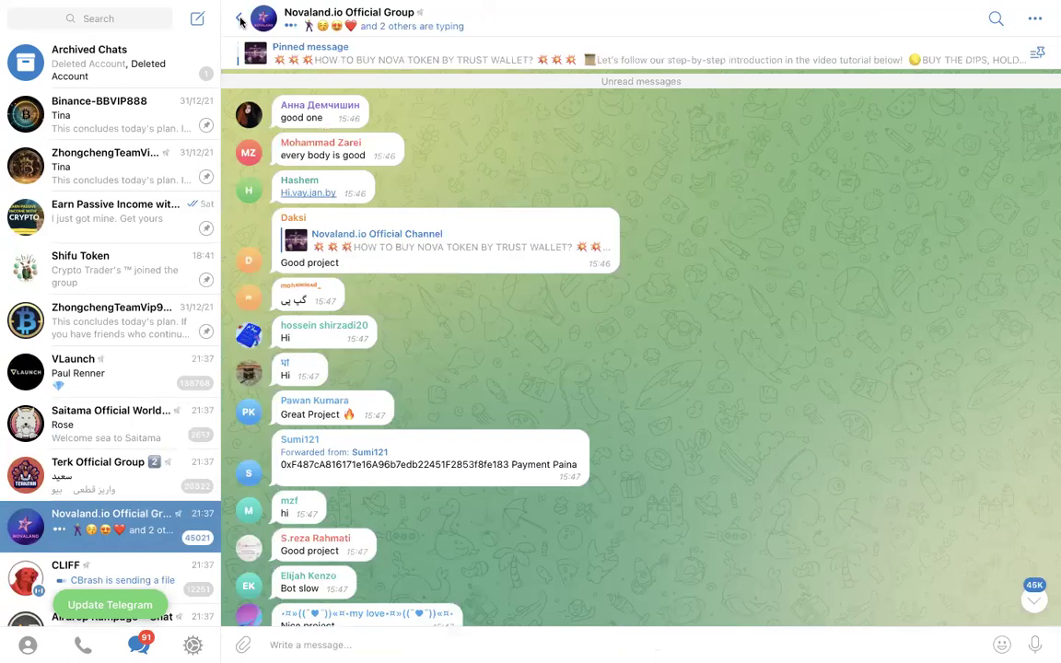
left_click(241, 18)
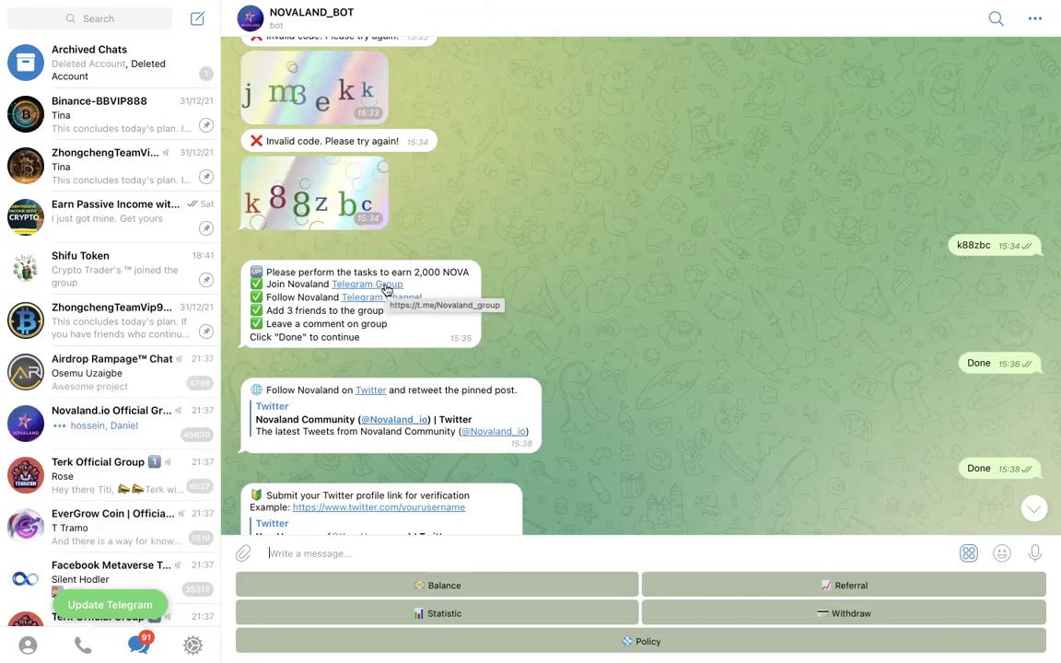
left_click(387, 285)
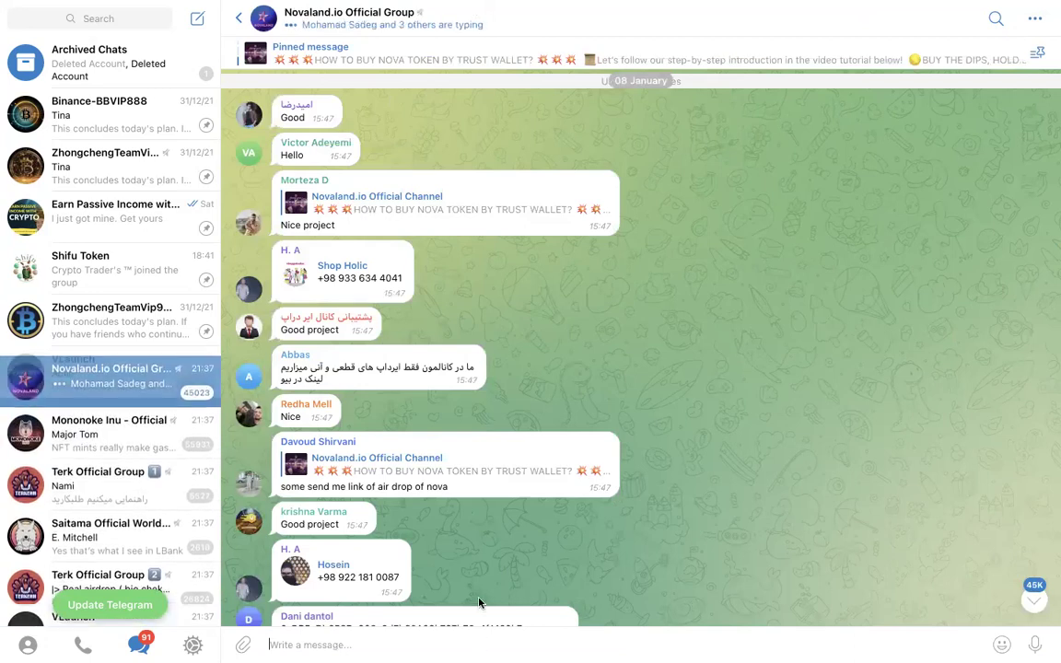
left_click(238, 19)
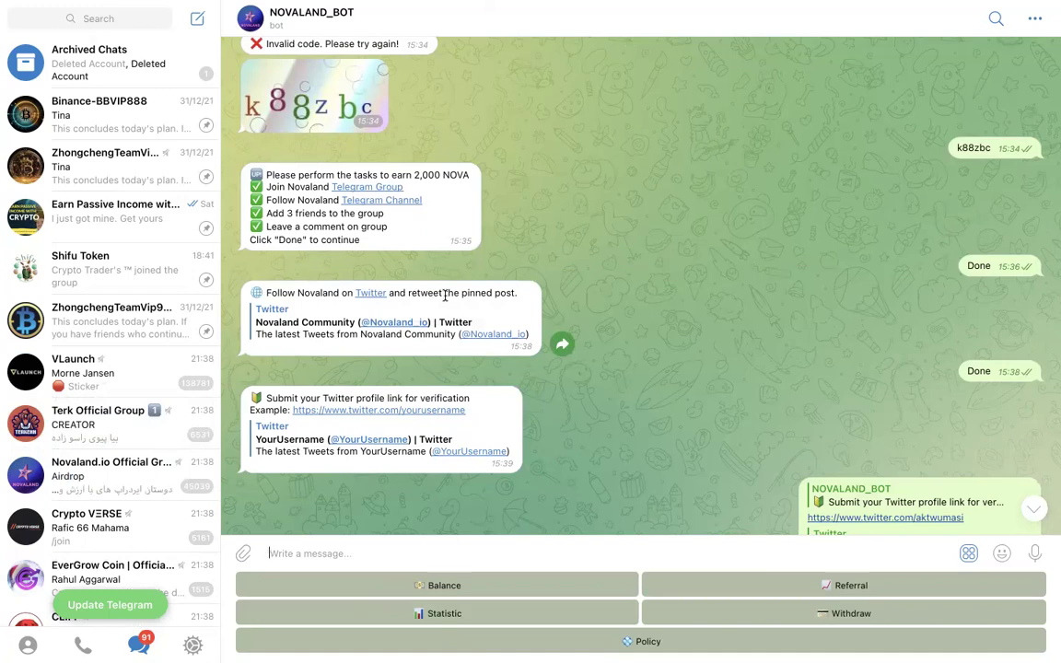
Review the bot's Twitter, profile link, YouTube subscription and BEP20 wallet submission tasks.
scroll(394, 342, "down", 3)
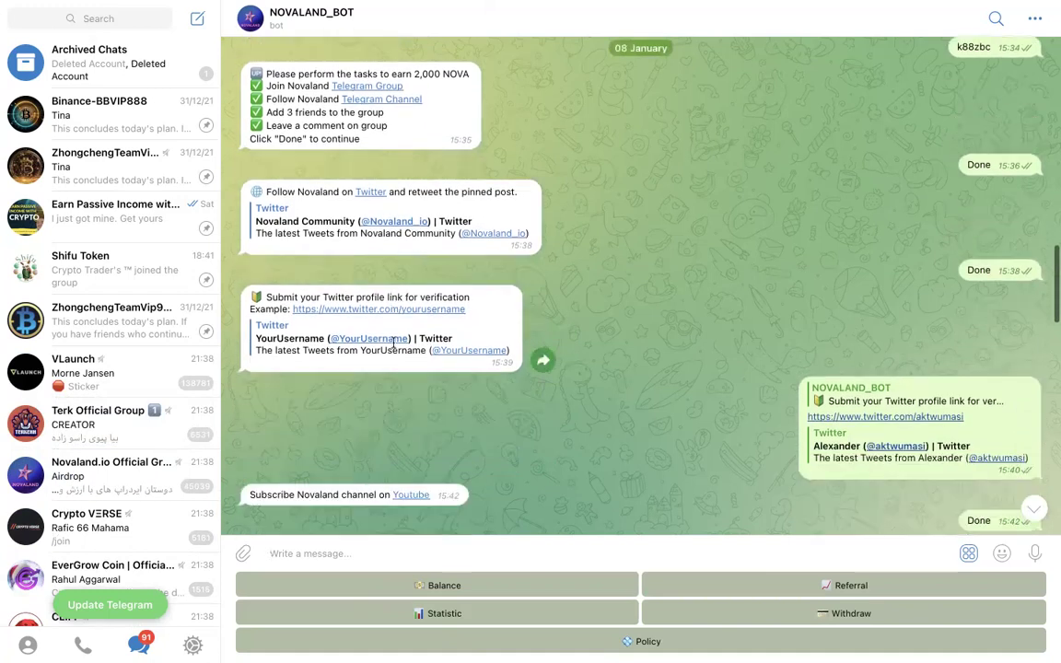
scroll(394, 343, "down", 1)
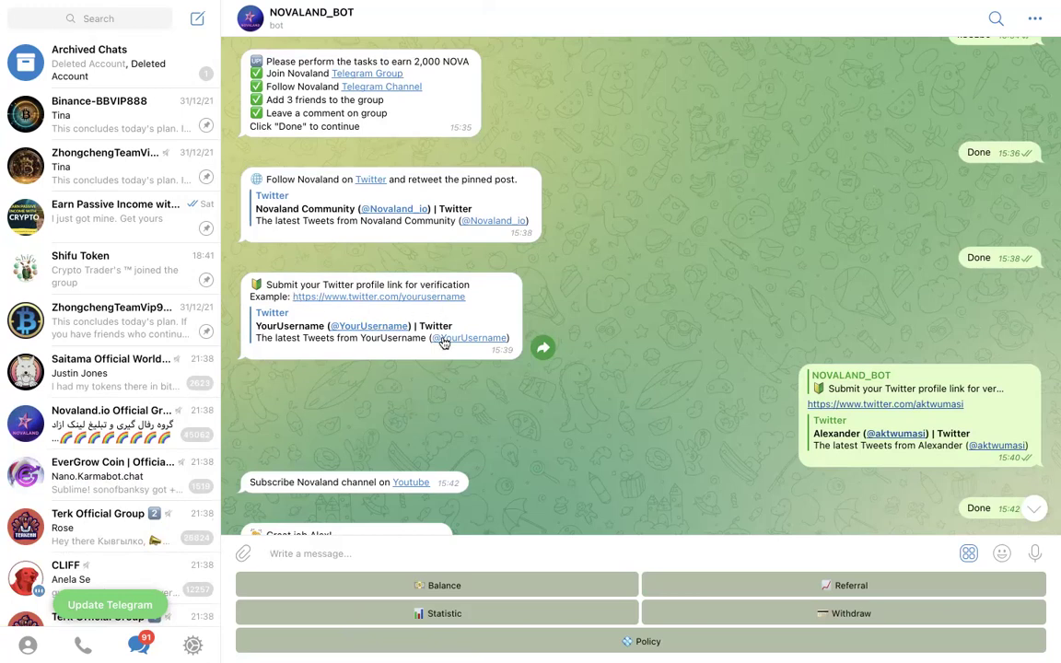
scroll(644, 386, "down", 2)
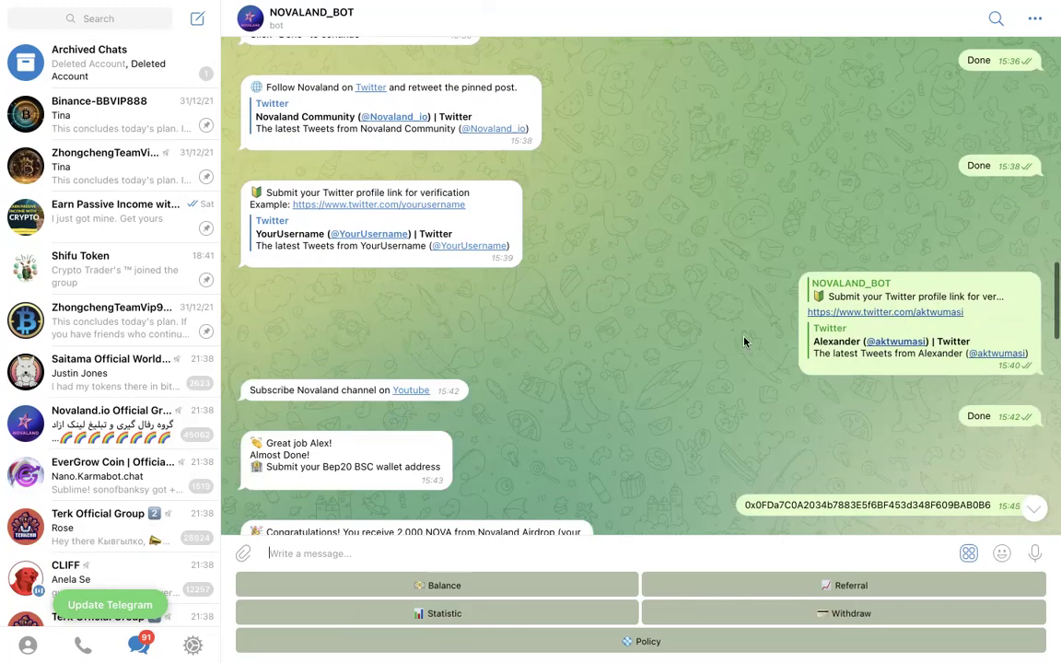
scroll(745, 342, "down", 4)
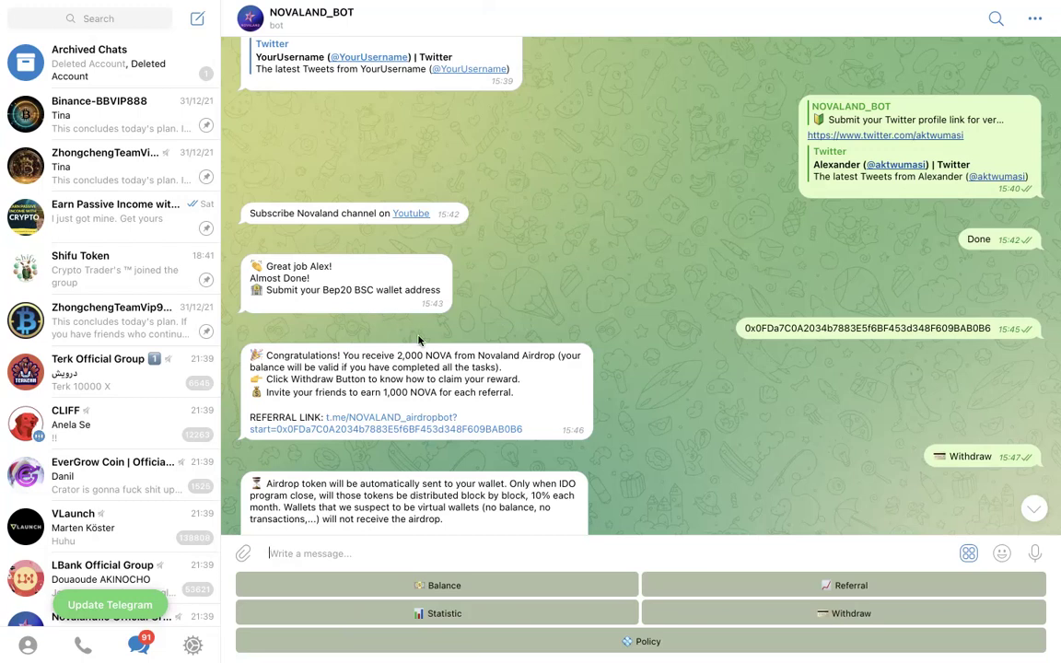
Examine the bot's token distribution notice, withdrawal messages, and the balance and referral statistics replies.
scroll(421, 337, "down", 1)
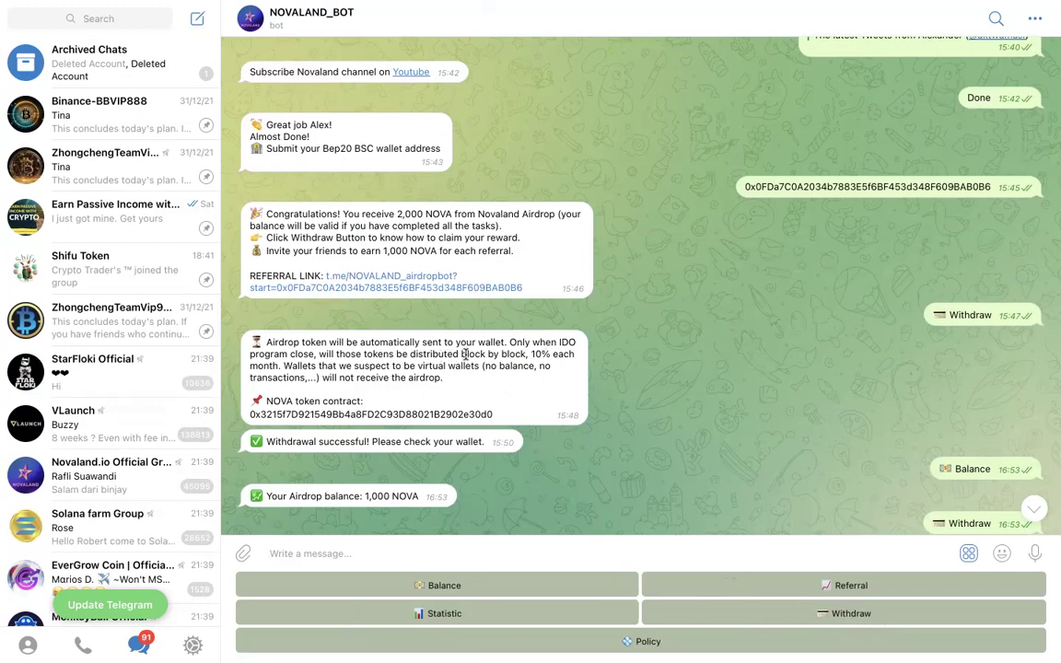
scroll(537, 365, "down", 3)
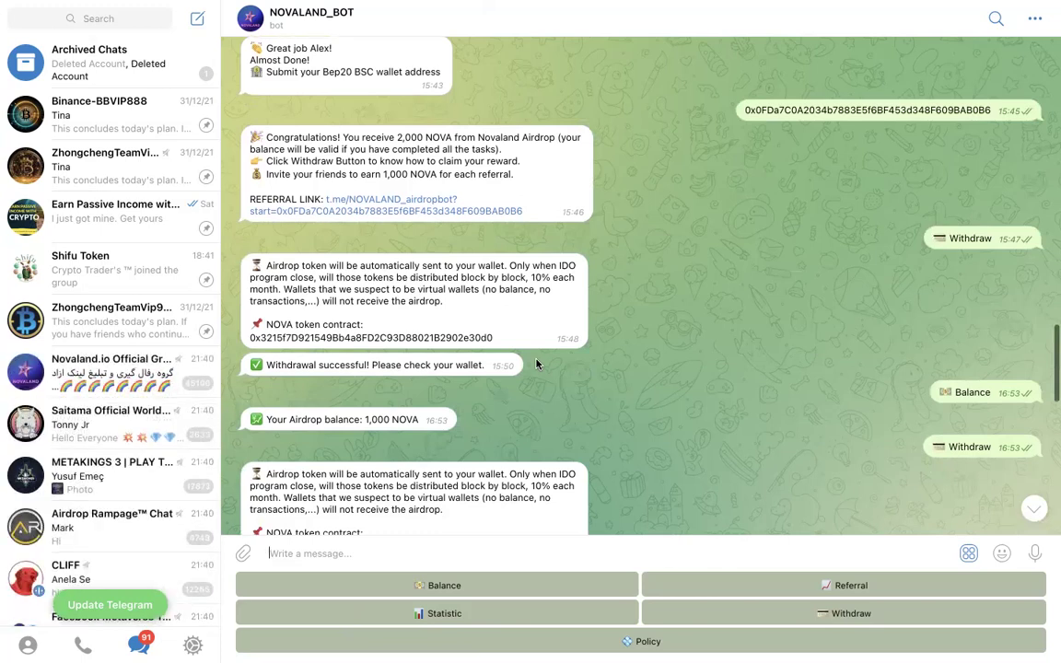
scroll(536, 365, "down", 5)
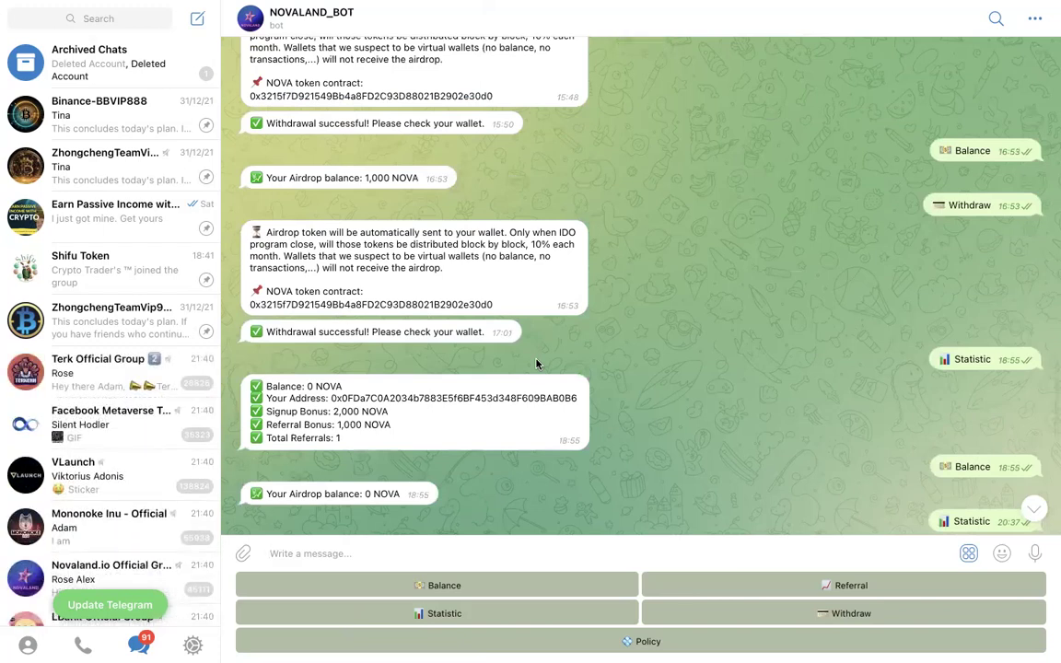
scroll(536, 363, "up", 2)
scroll(536, 361, "down", 2)
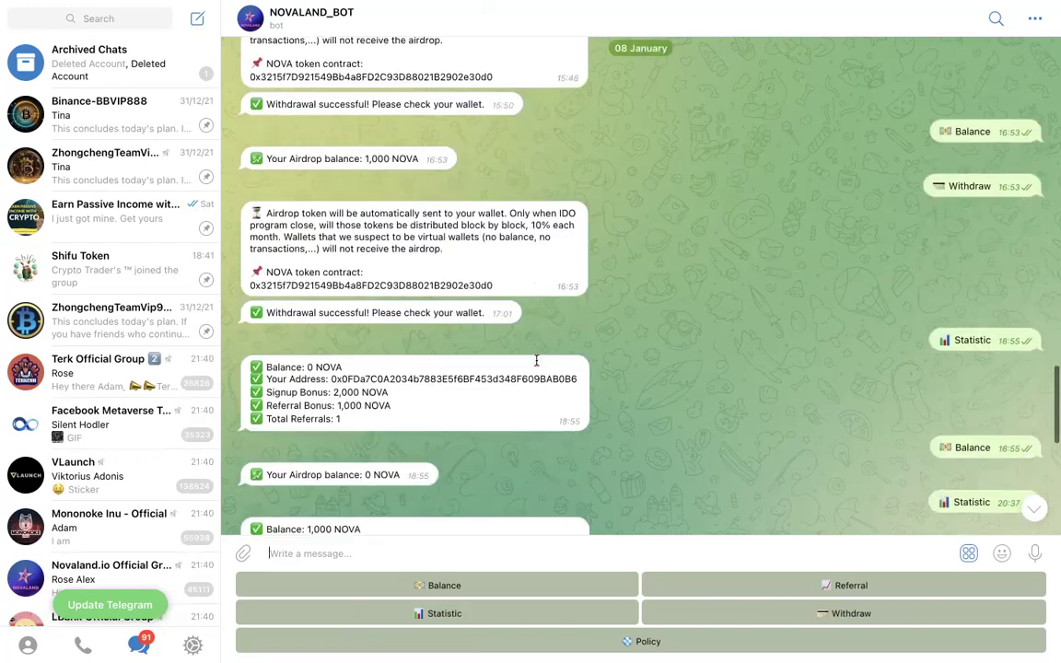
scroll(536, 360, "down", 5)
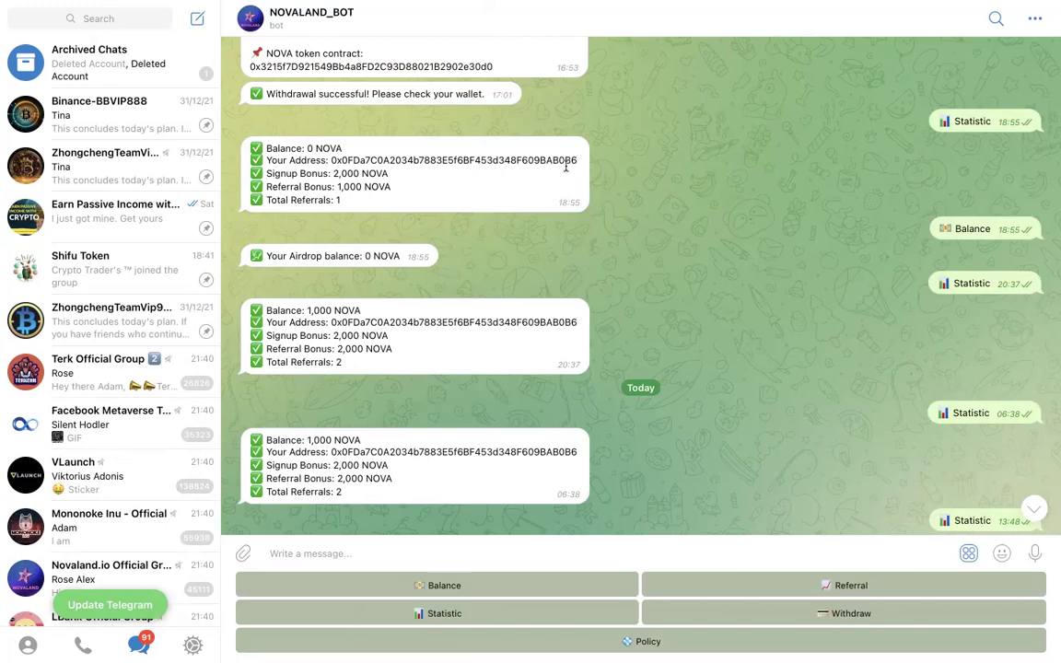
mouse_move(565, 9)
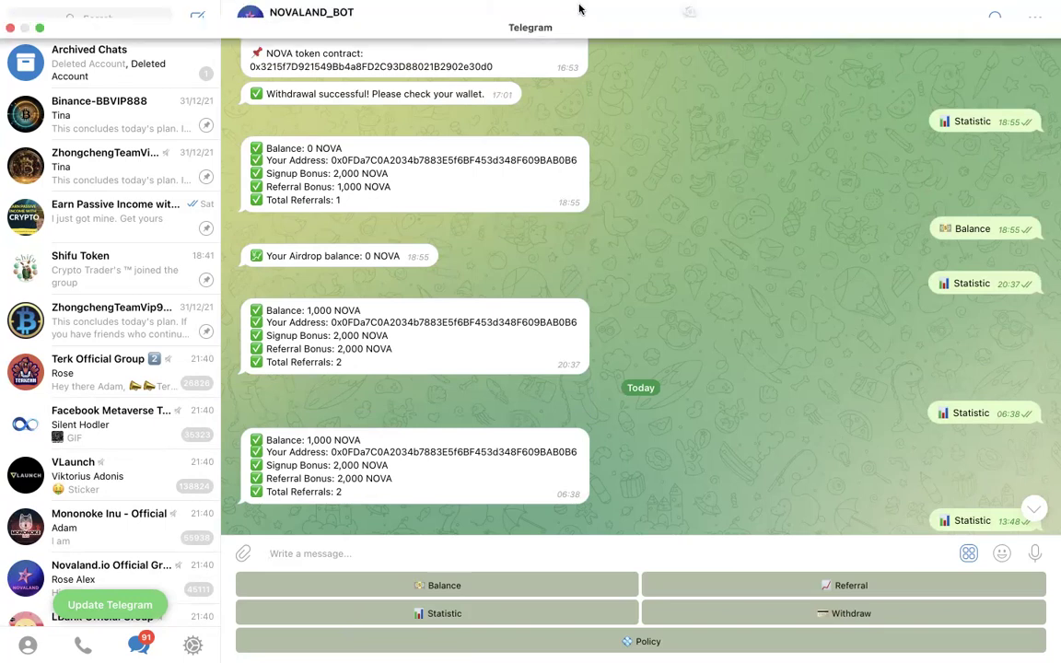